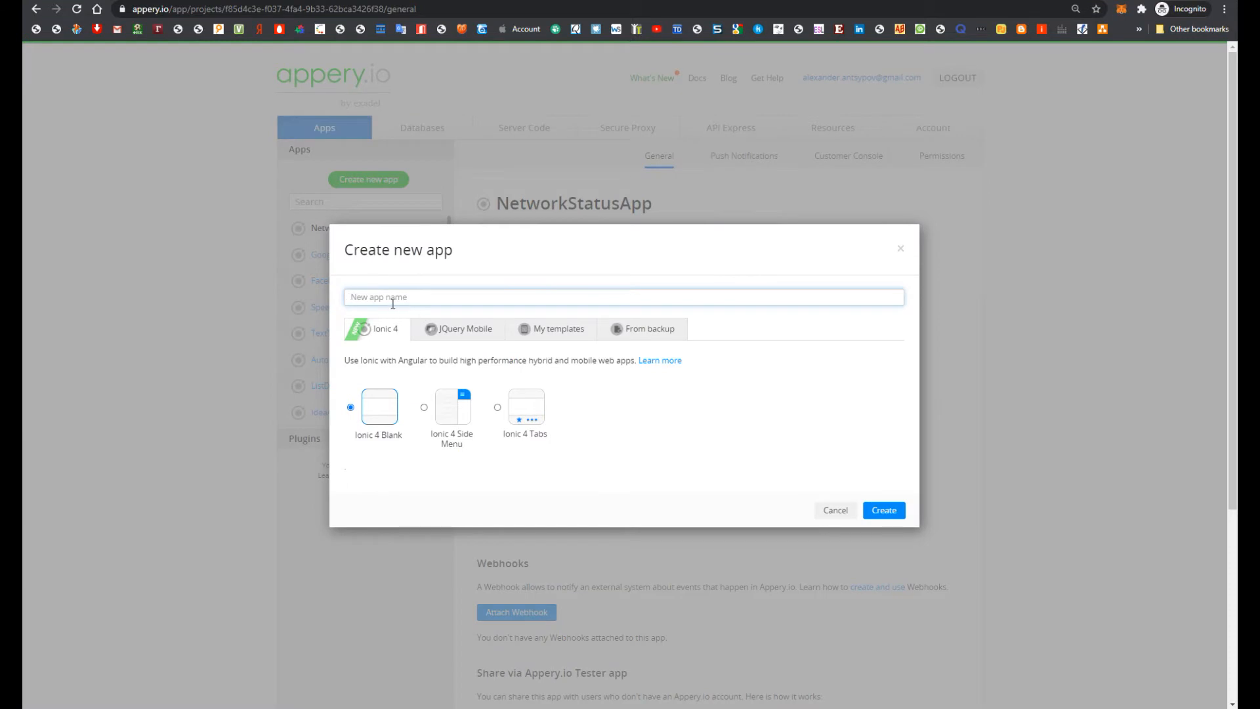
# Step: Create an Ionic 4 Blank app named RatingApp and open its Screen1 page
pyautogui.write('RatingApp')
pyautogui.click(884, 511)
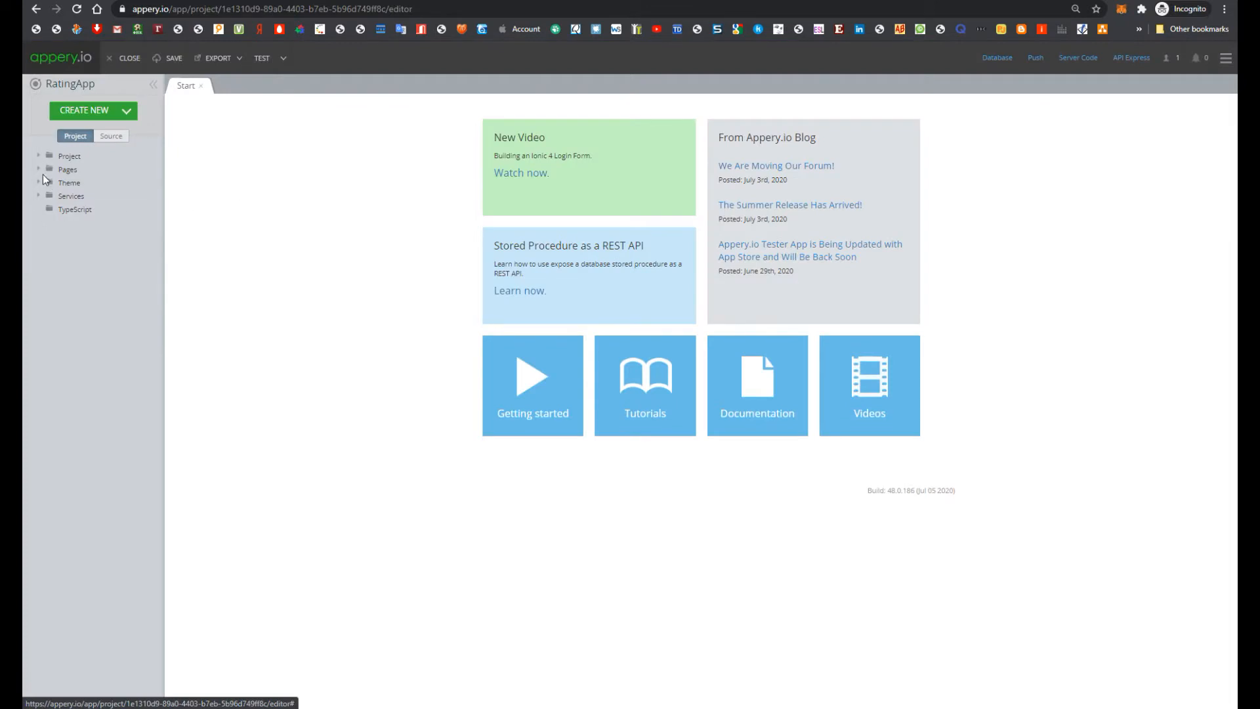
pyautogui.click(38, 168)
pyautogui.click(79, 196)
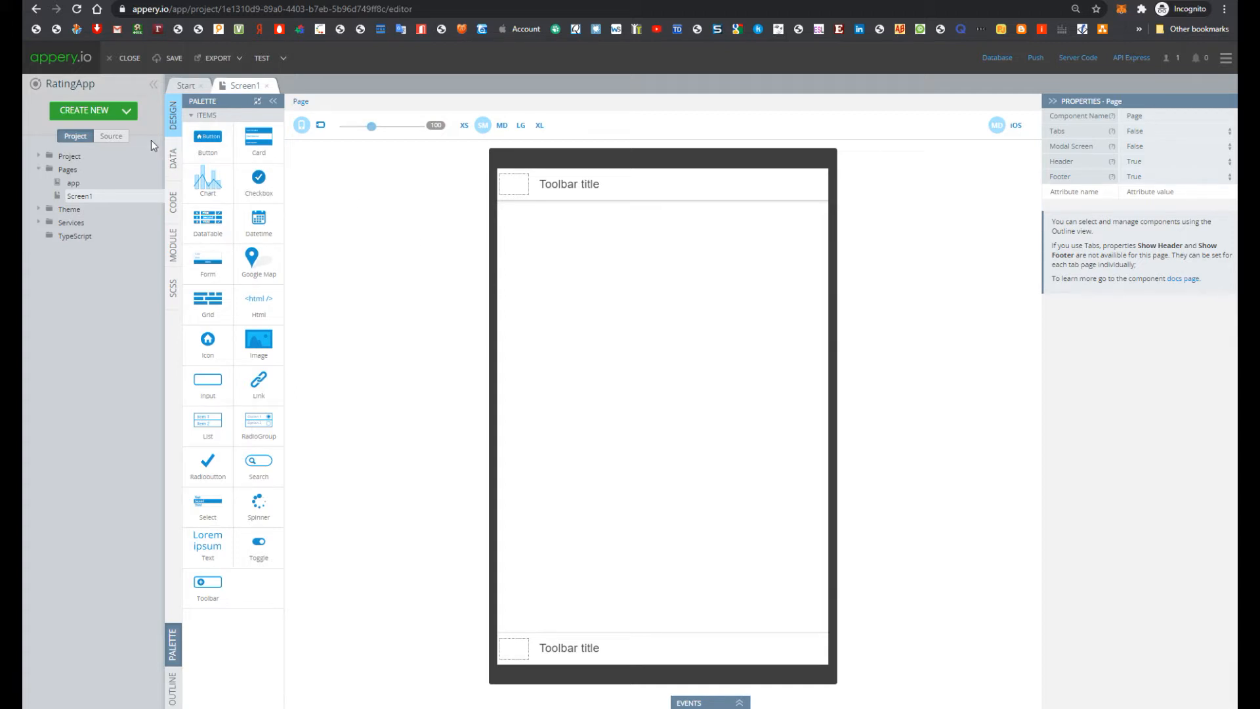
# Step: Find the Rating plugin in the plugin catalog and import it into the project
pyautogui.click(126, 110)
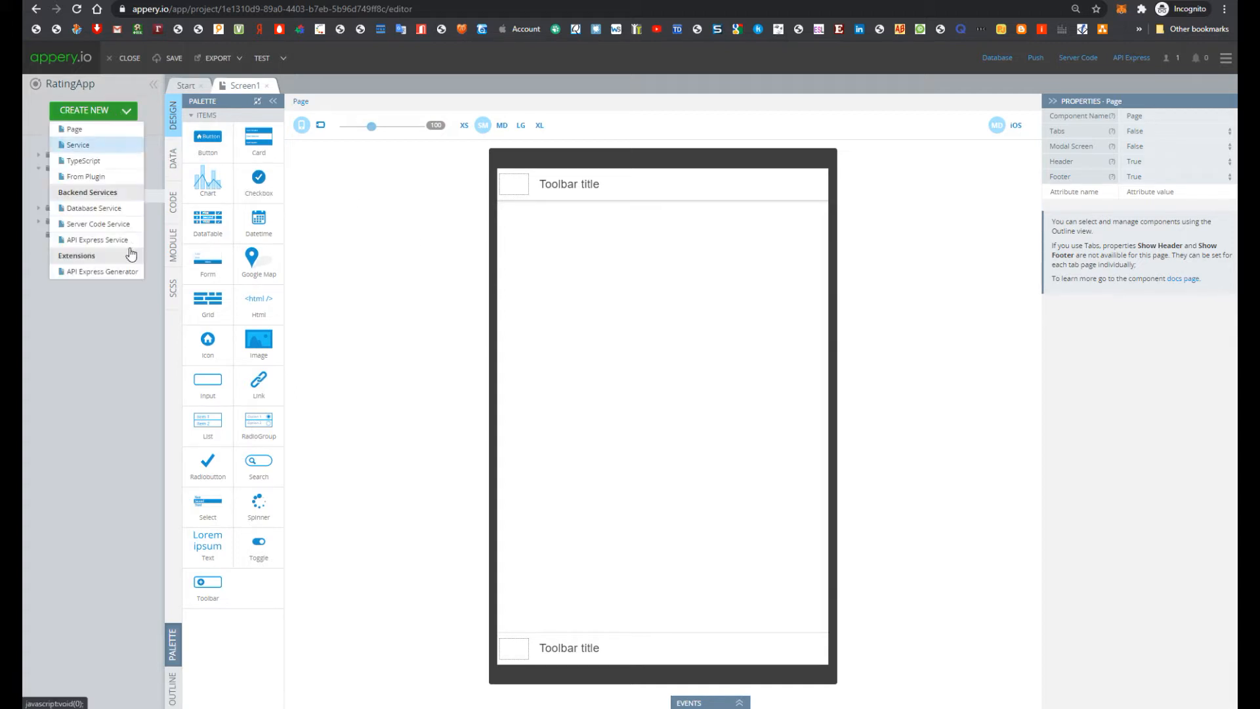
pyautogui.click(82, 176)
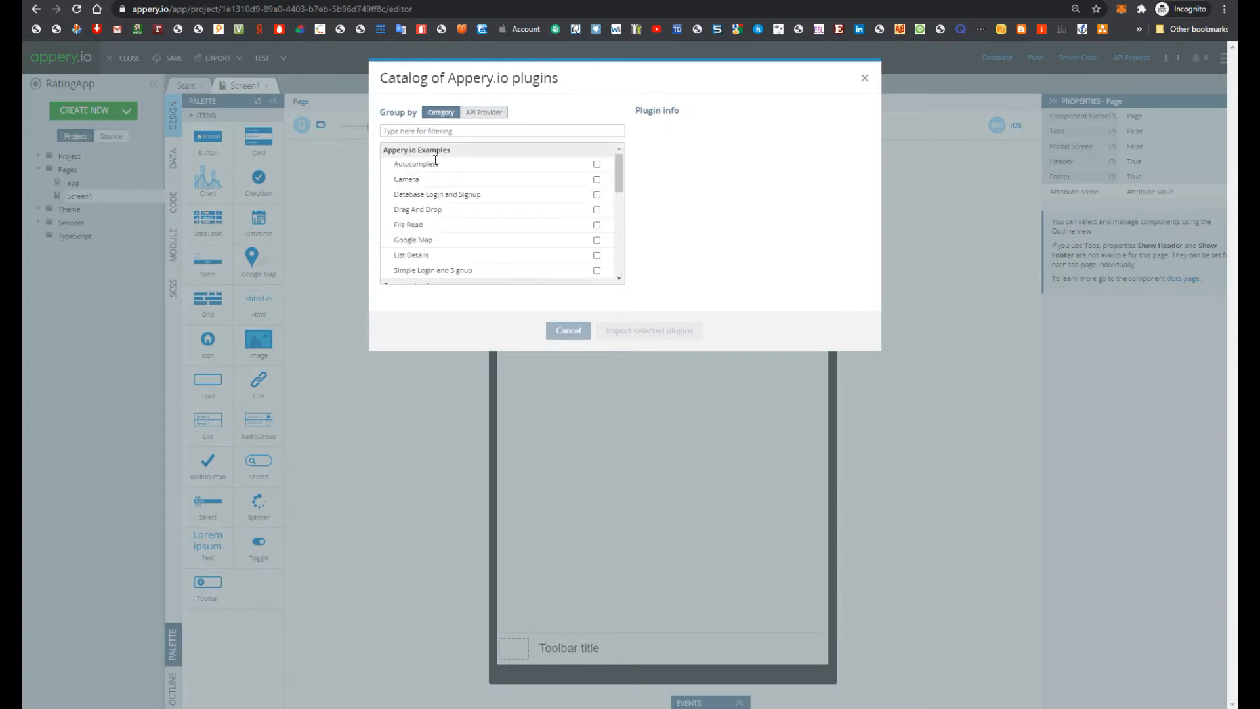
pyautogui.click(410, 131)
pyautogui.write('ra')
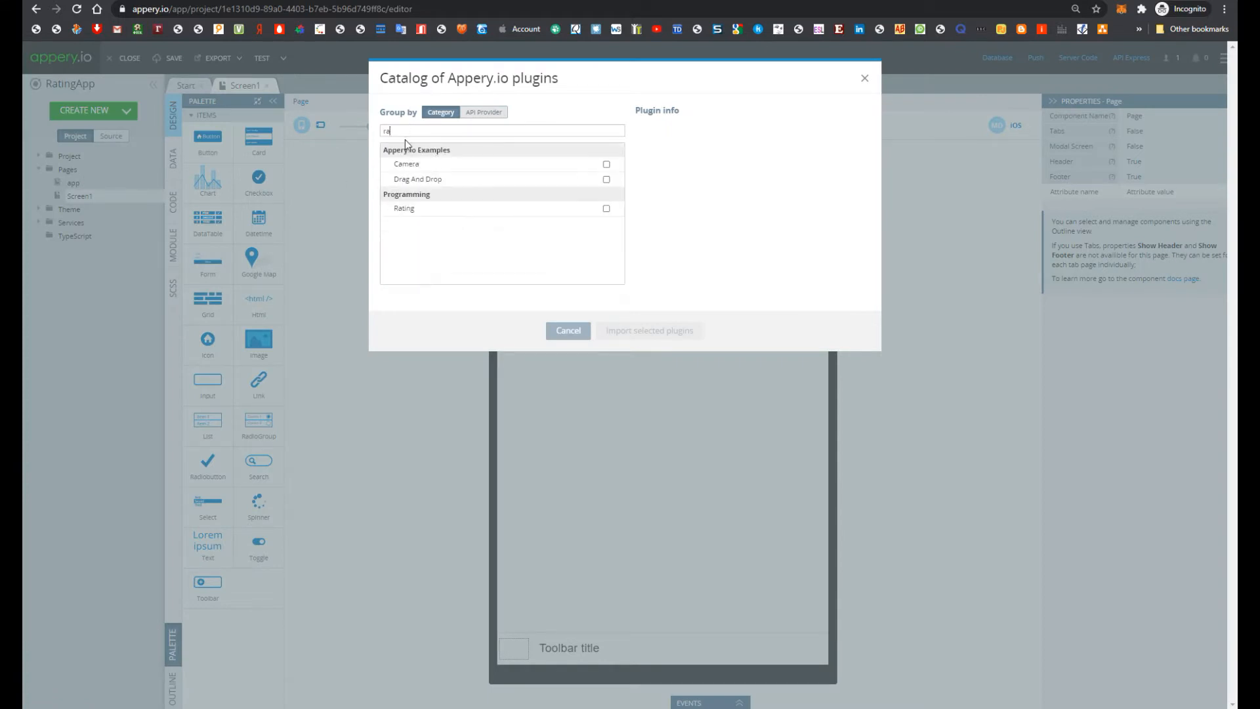
pyautogui.click(606, 209)
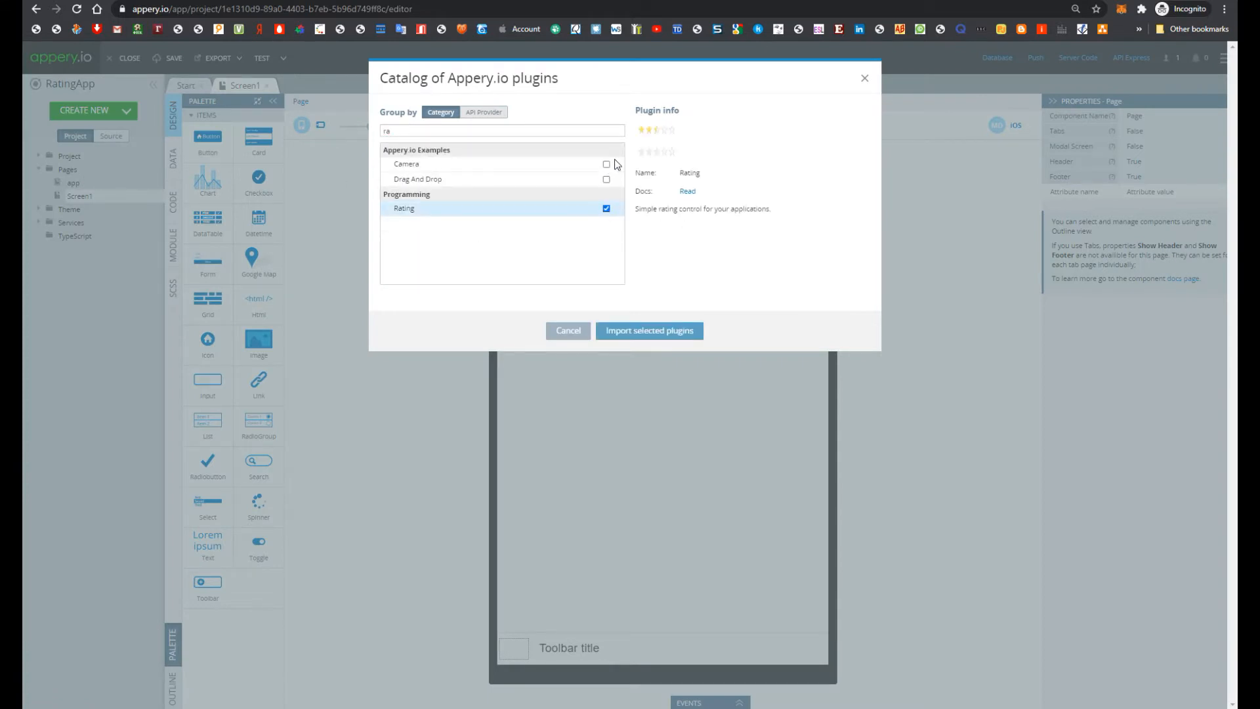
pyautogui.click(650, 331)
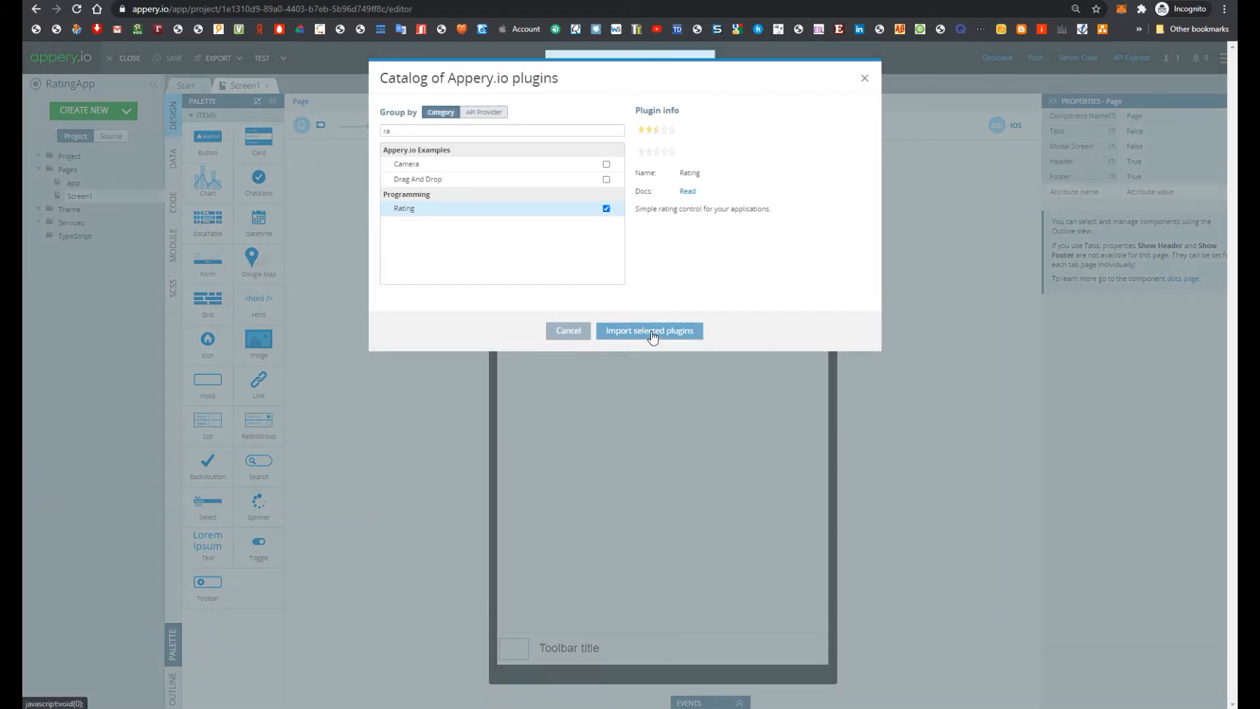
# Step: Open the imported RatingScreen page, make RatingScreen the default route, and save the project
pyautogui.click(113, 197)
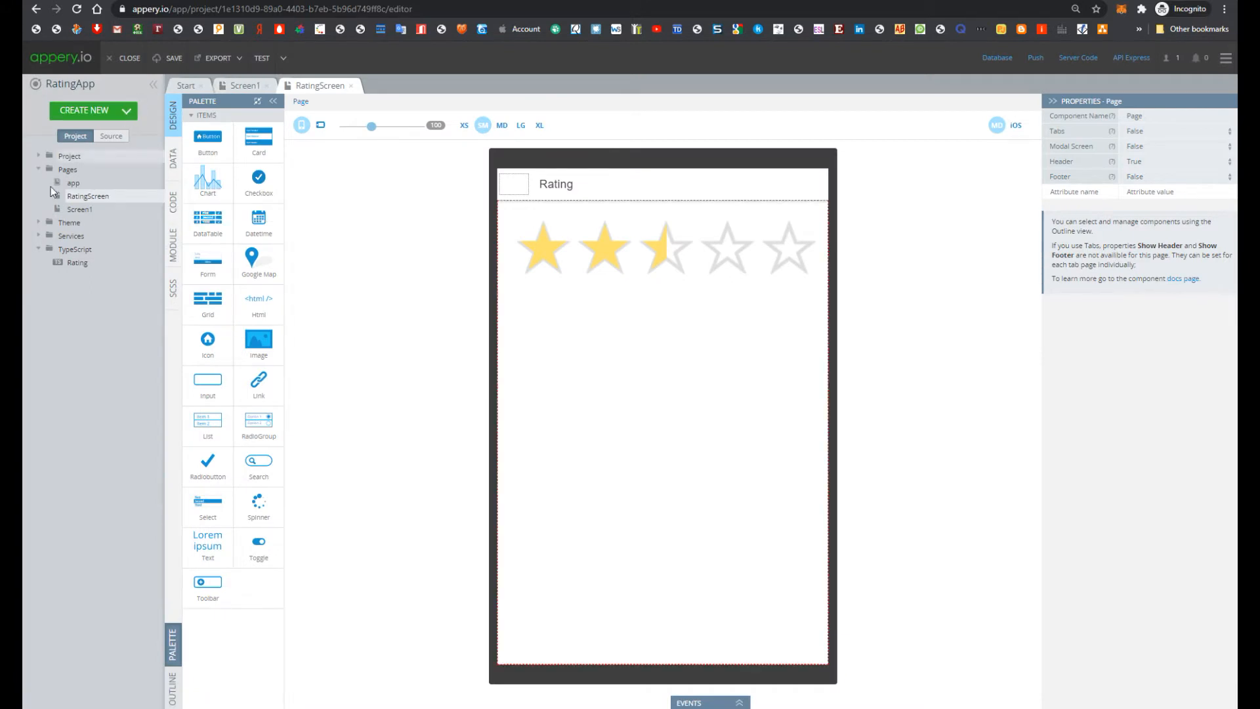
pyautogui.click(39, 156)
pyautogui.click(82, 197)
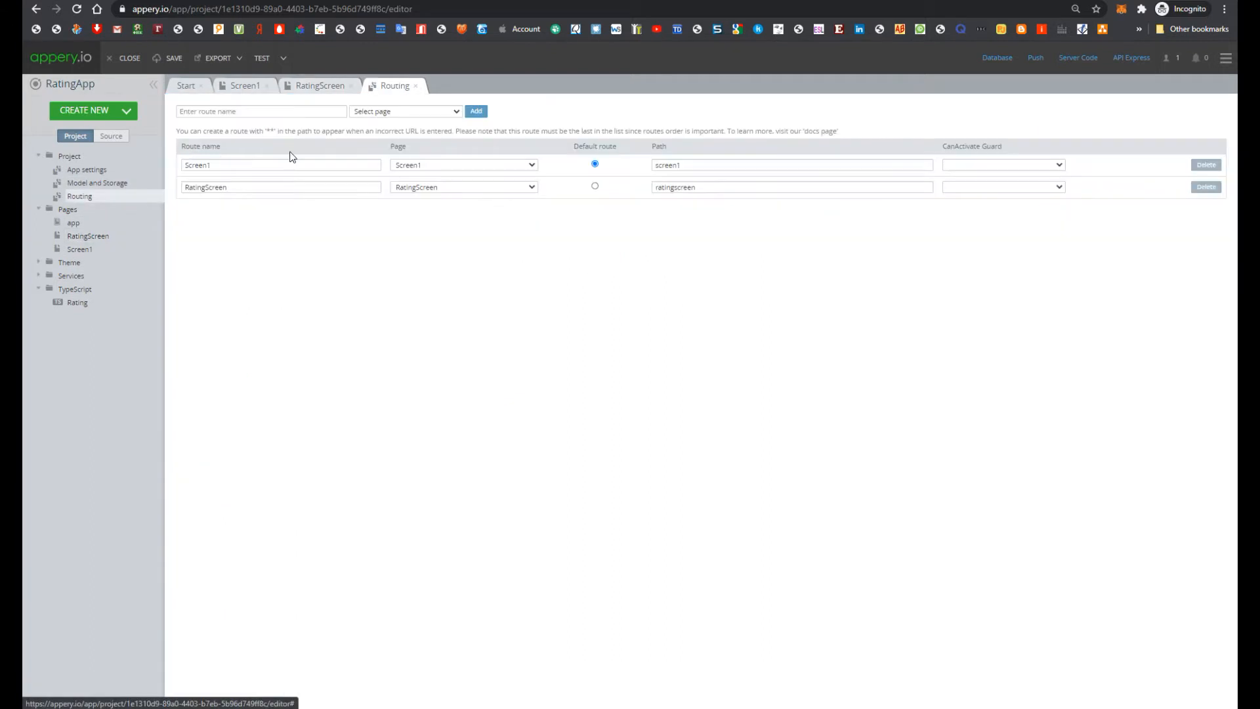
pyautogui.click(597, 186)
pyautogui.click(172, 58)
# Step: Preview the app and try giving a five-star rating, then return to the editor
pyautogui.click(263, 59)
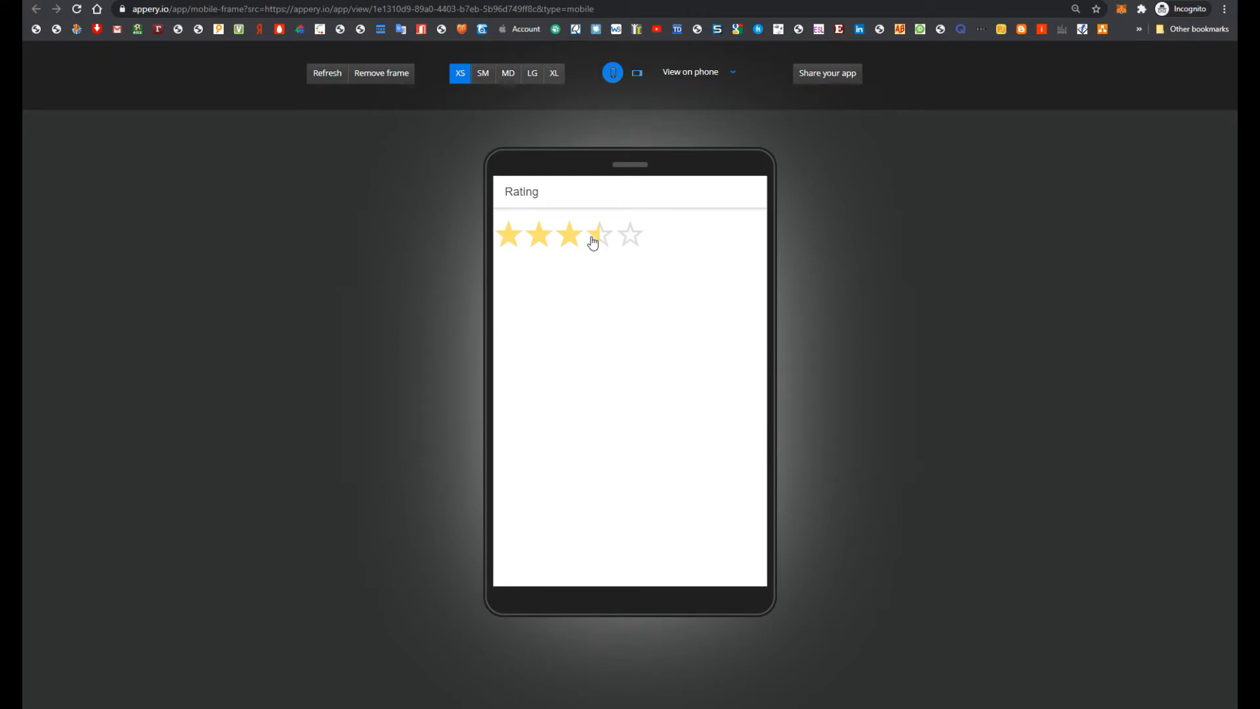
pyautogui.click(633, 236)
pyautogui.hotkey('ctrl', 'shift', 'Tab')
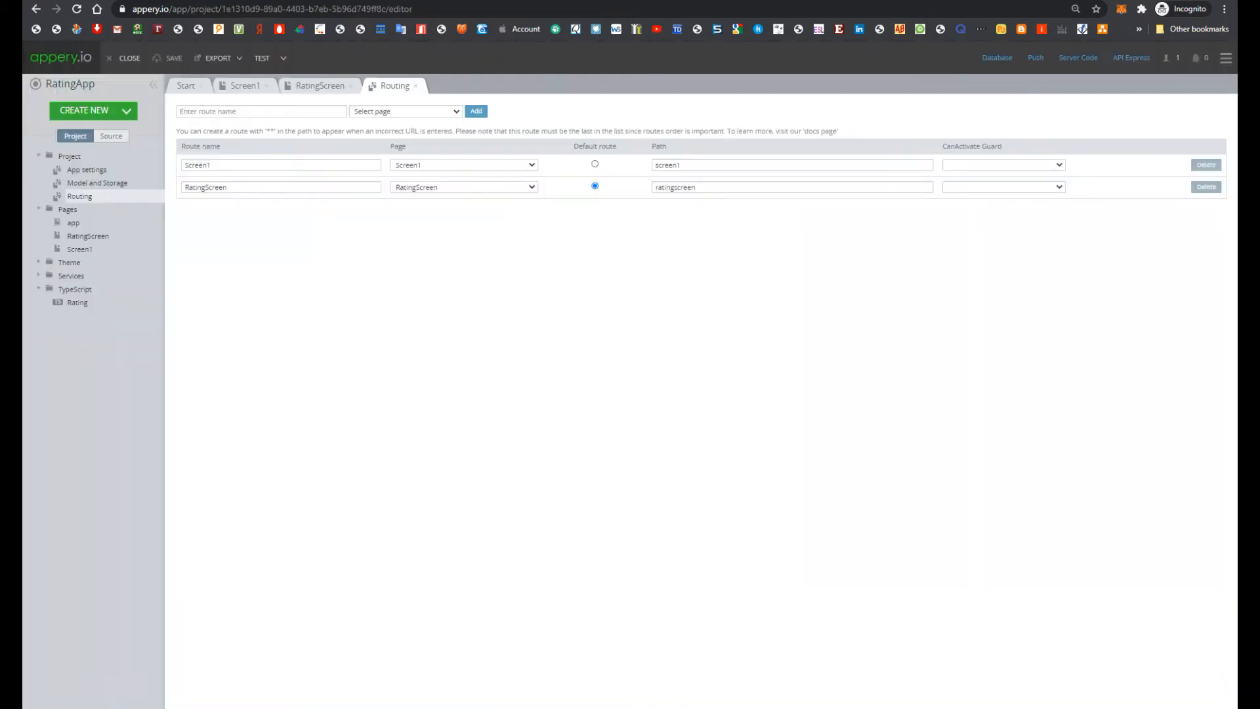
# Step: Set the emptyIcon attribute of RatingScreen's rating HTML component to the WHITE CIRCLE character copied from the Unicode list
pyautogui.click(151, 243)
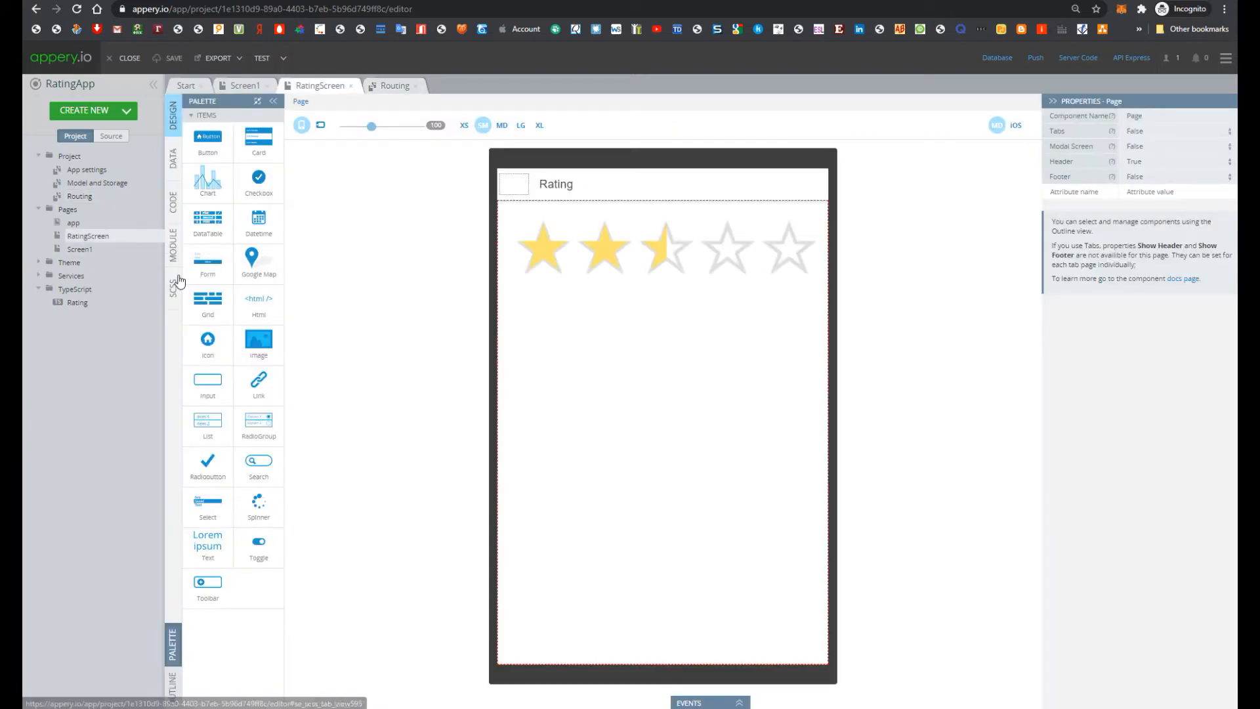
pyautogui.click(584, 251)
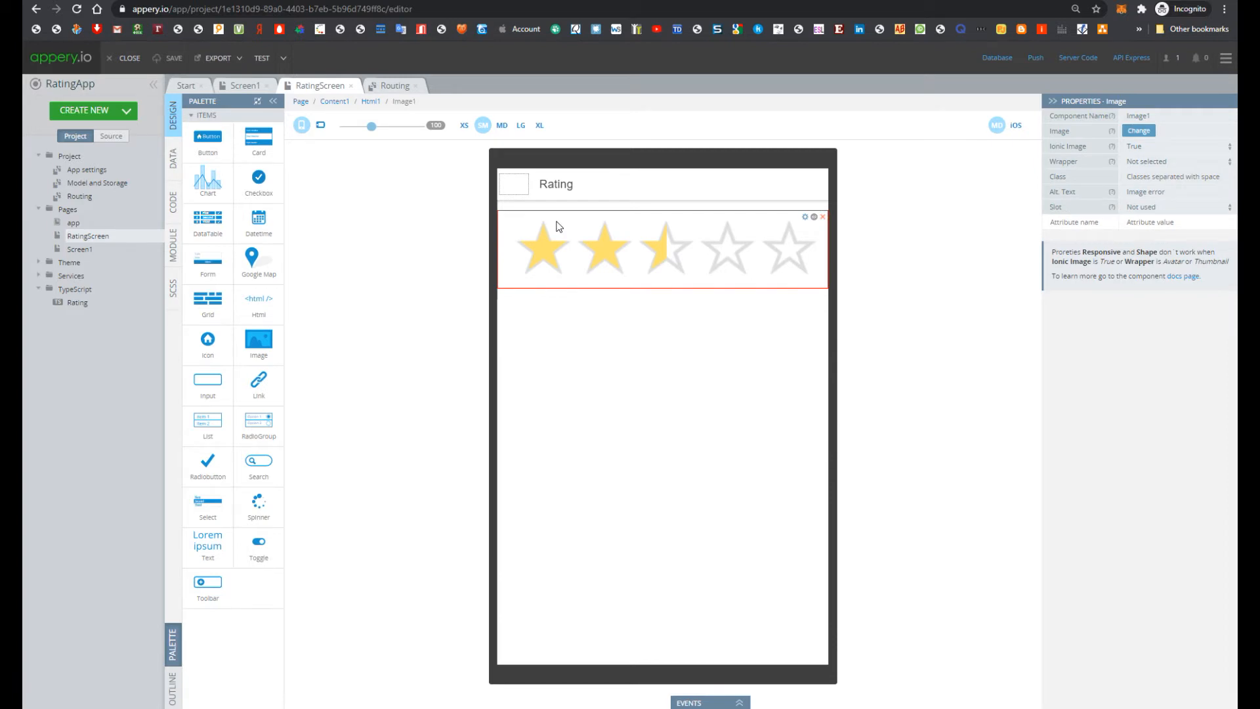
pyautogui.click(371, 102)
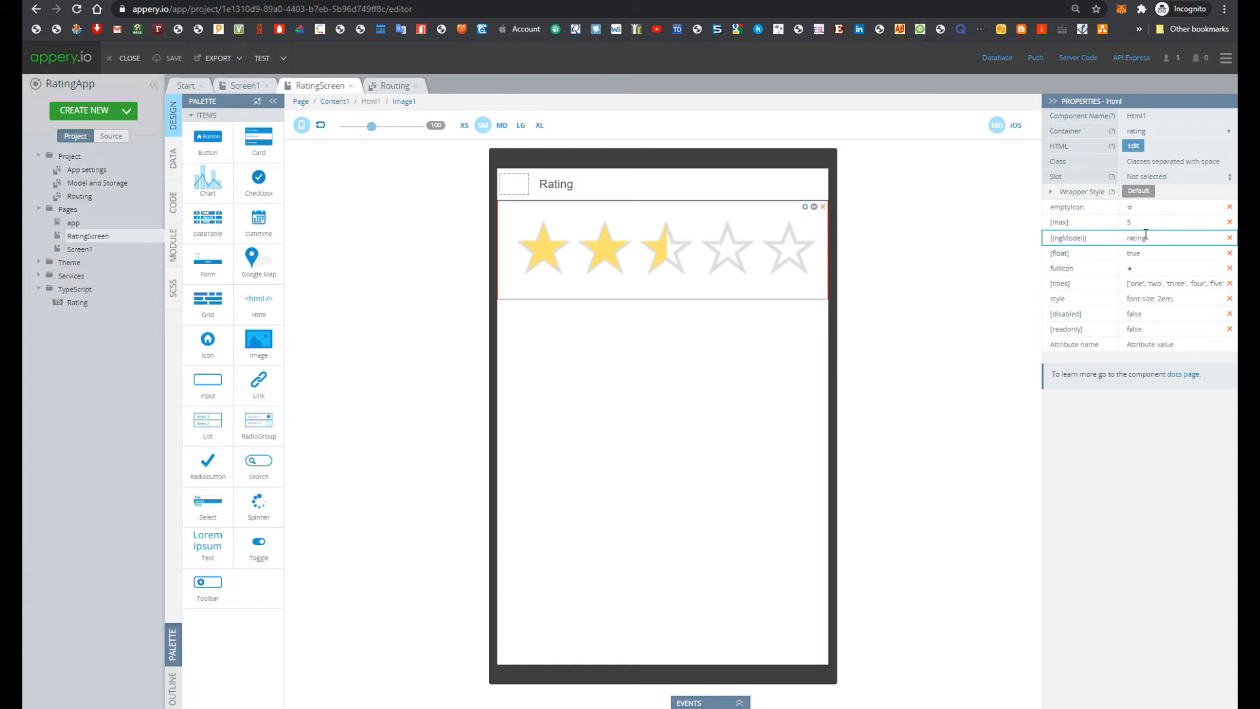
pyautogui.click(591, 1)
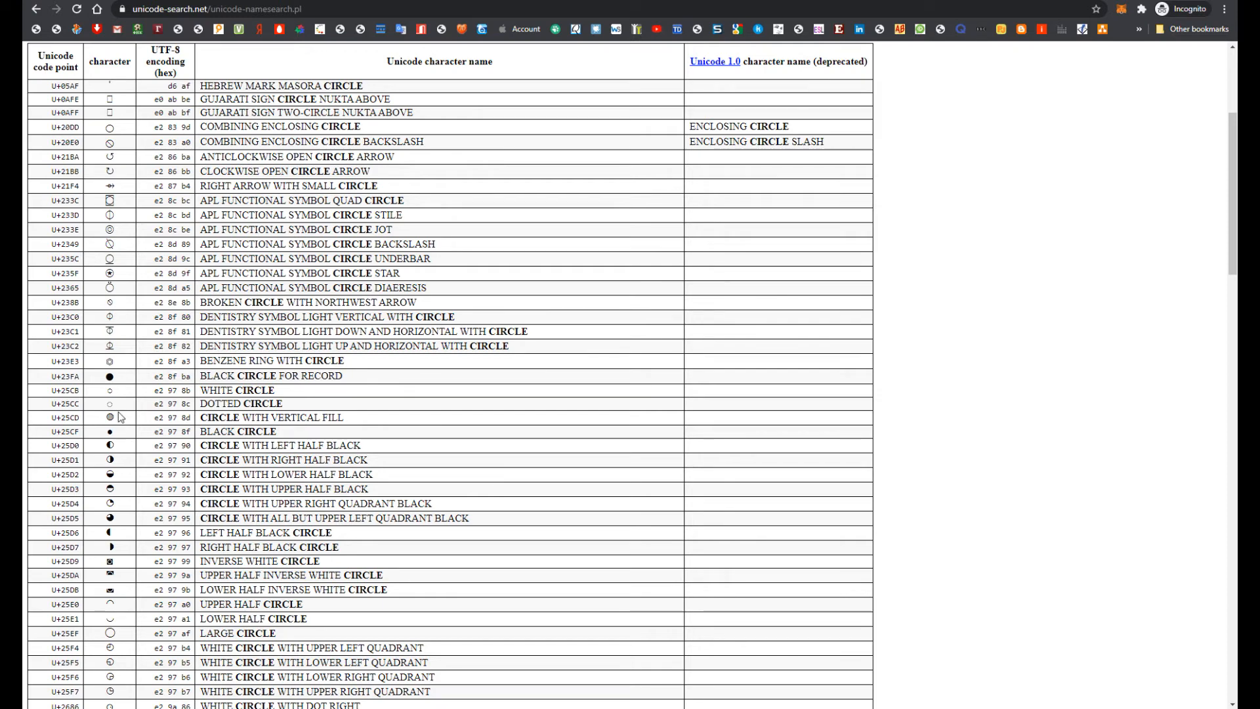
pyautogui.doubleClick(109, 390)
pyautogui.hotkey('ctrl', 'c')
pyautogui.click(386, 1)
pyautogui.moveTo(1141, 208); pyautogui.dragTo(1089, 214)
pyautogui.hotkey('ctrl', 'v')
pyautogui.press('Tab')
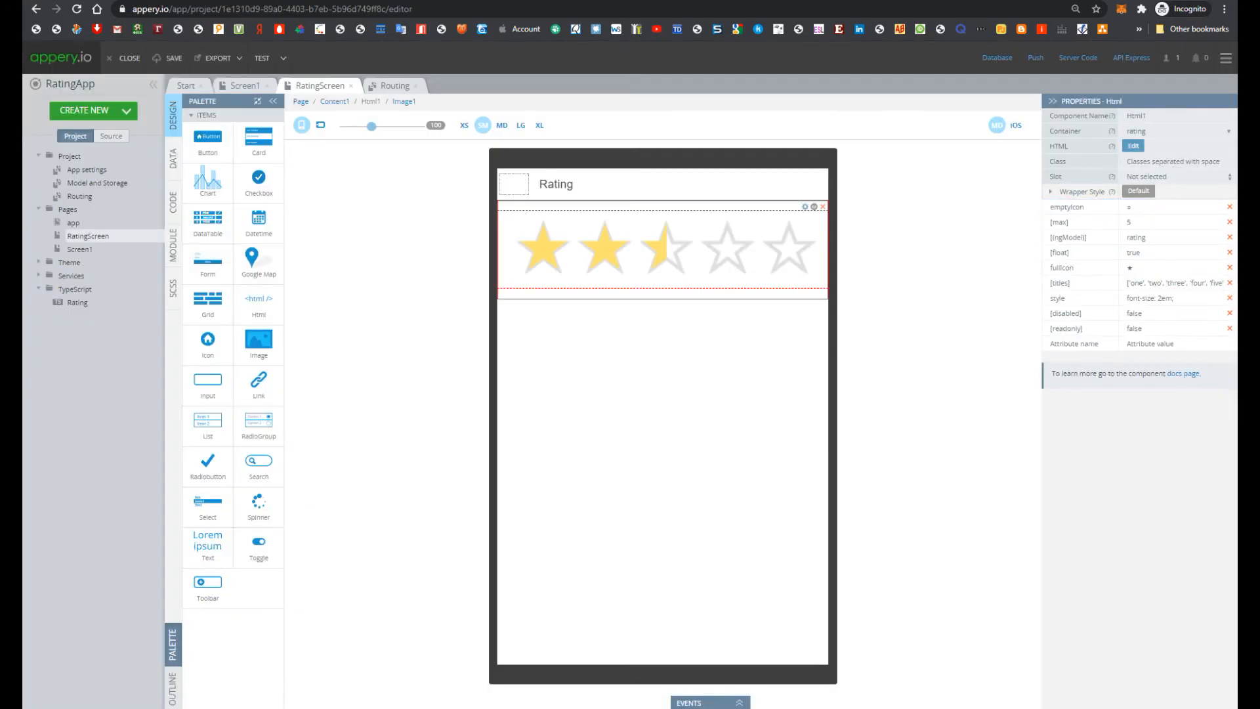
# Step: Set the rating component's fullIcon attribute to the BLACK CIRCLE character copied from the Unicode list
pyautogui.hotkey('ctrl', 'Tab')
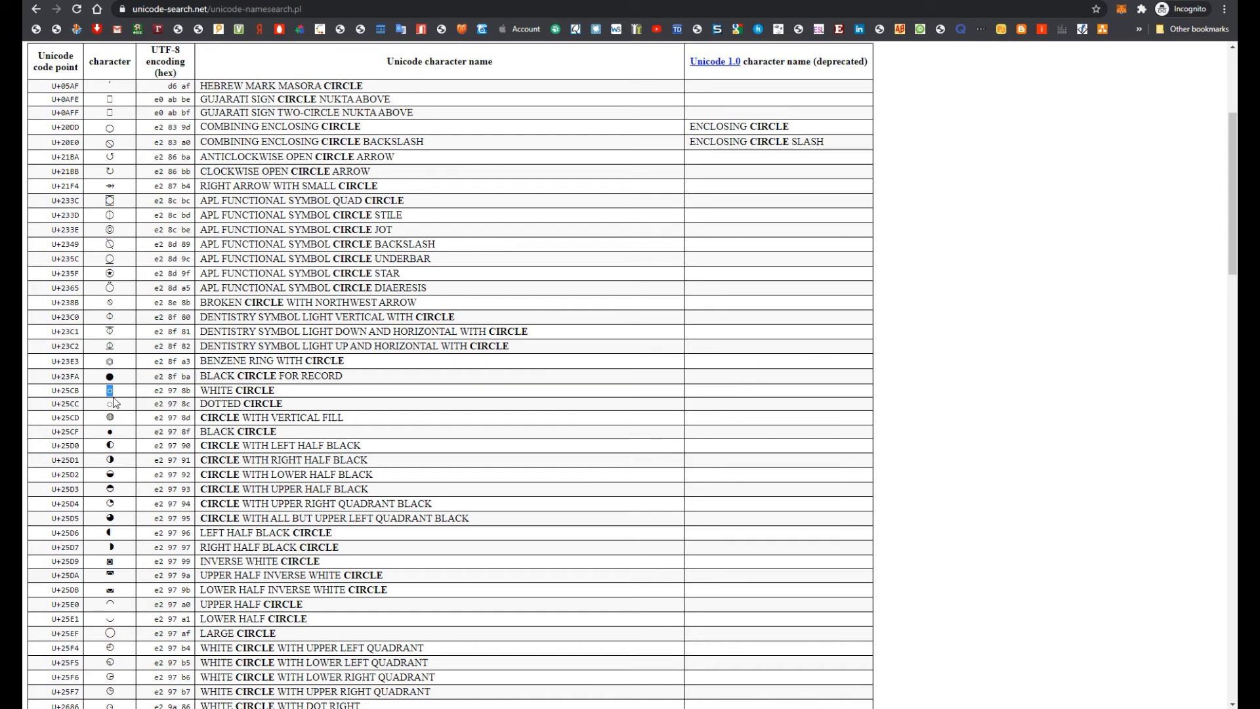
pyautogui.moveTo(114, 431); pyautogui.dragTo(106, 433)
pyautogui.hotkey('ctrl', 'c')
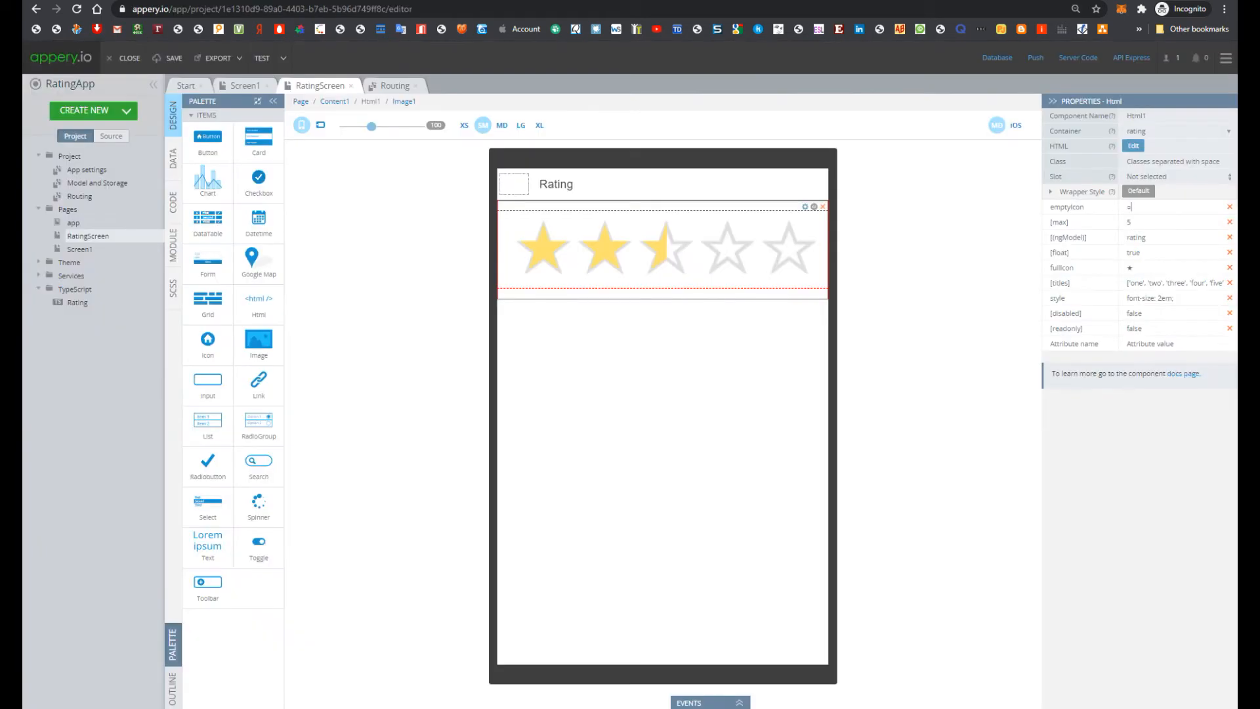
pyautogui.hotkey('ctrl', 'Tab')
pyautogui.click(1162, 269)
pyautogui.hotkey('ctrl', 'v')
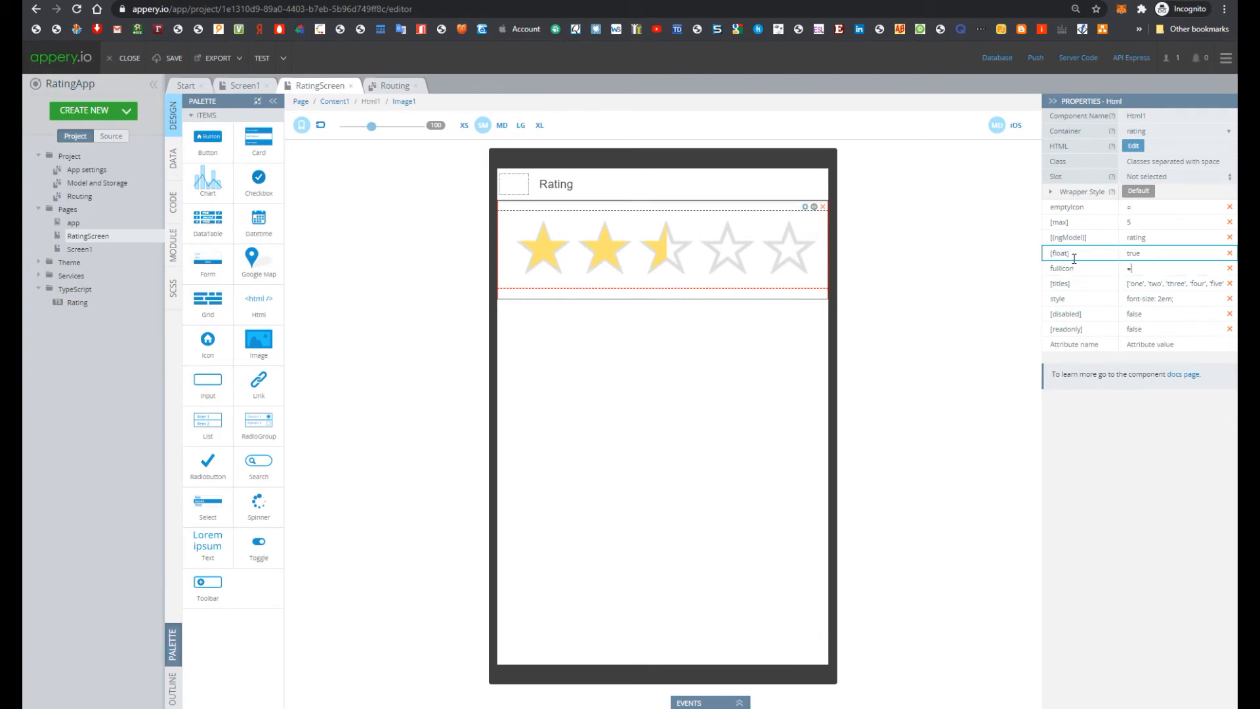
# Step: Set the rating component's [max] attribute to 6 and preview the app
pyautogui.click(1143, 223)
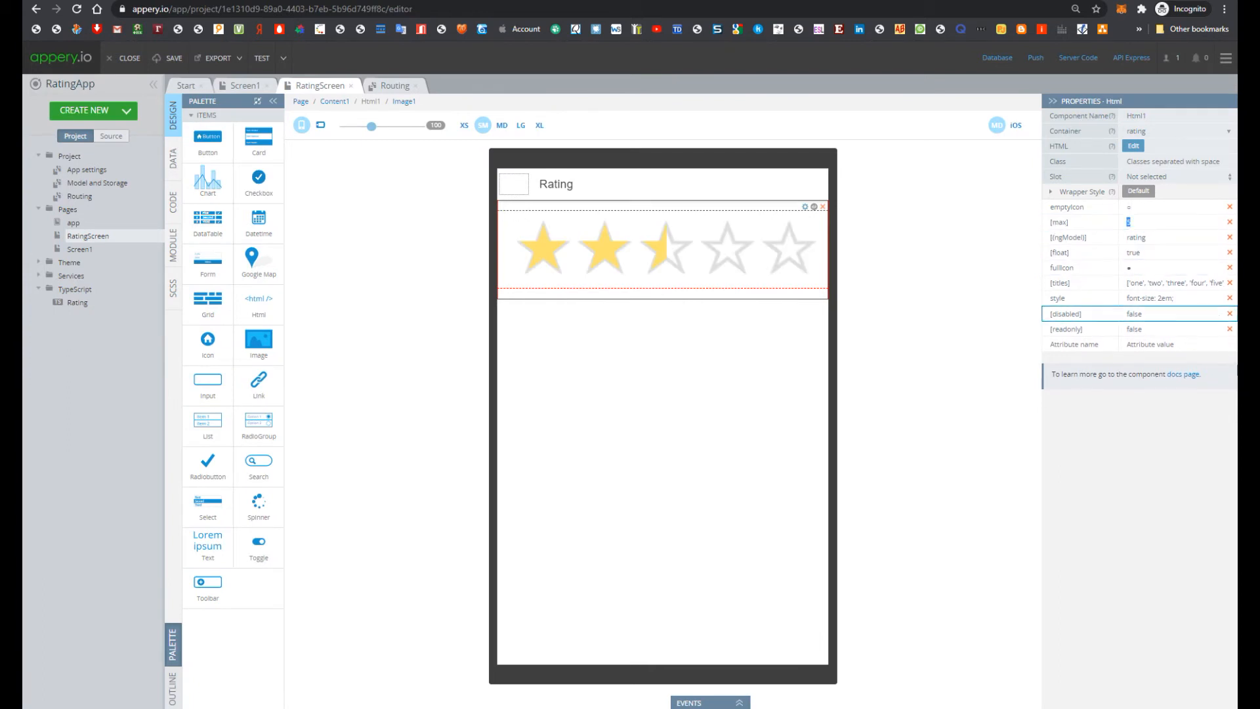
pyautogui.write('6')
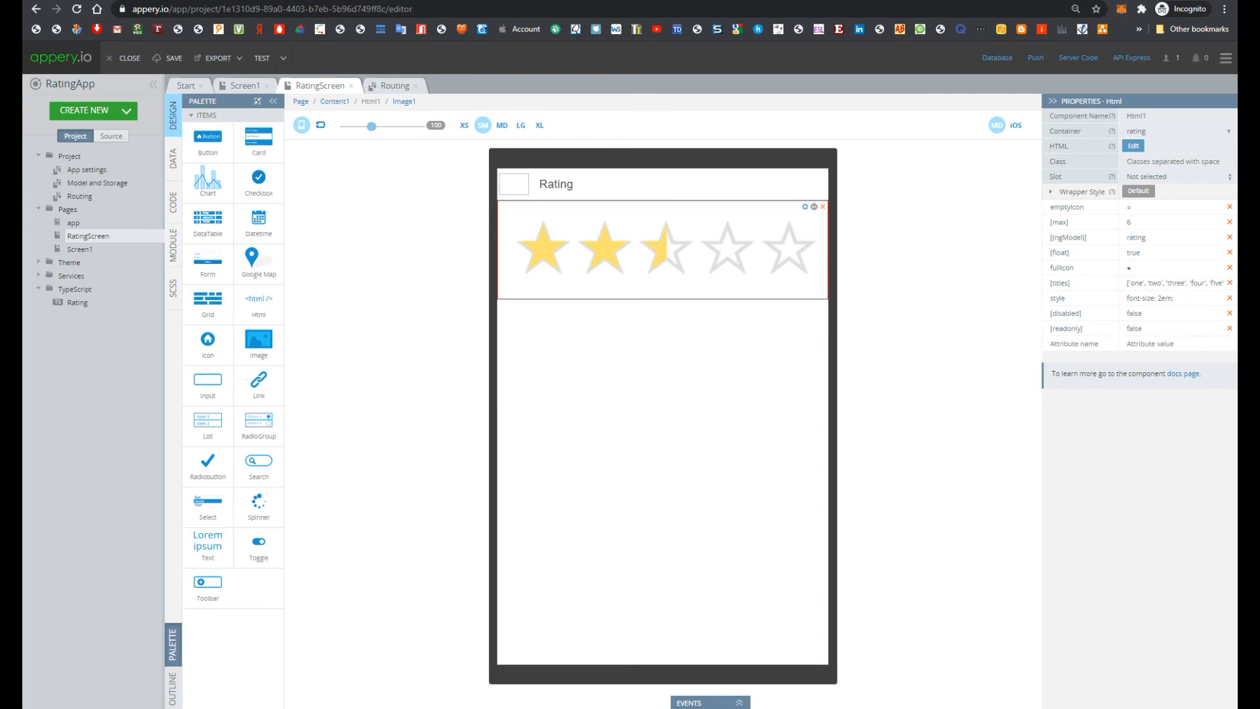
pyautogui.click(263, 59)
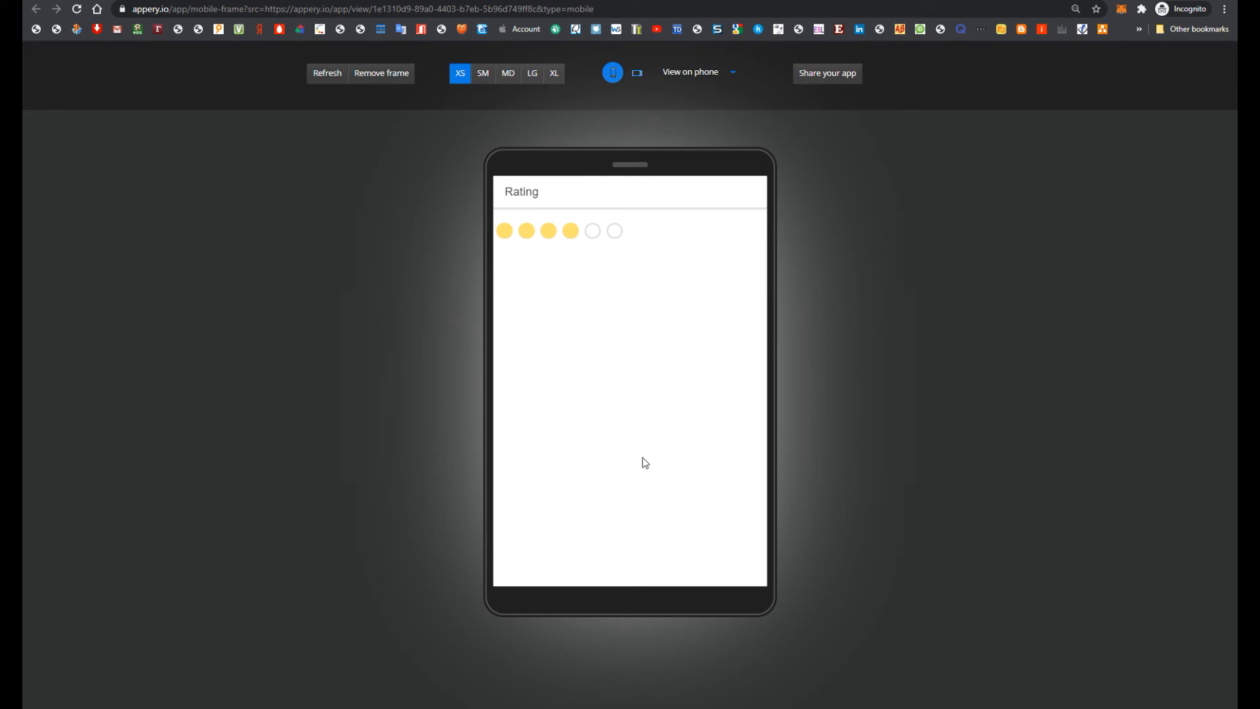
# Step: Copy the rating HTML component from RatingScreen and paste it into the content area of Screen1
pyautogui.click(367, 1)
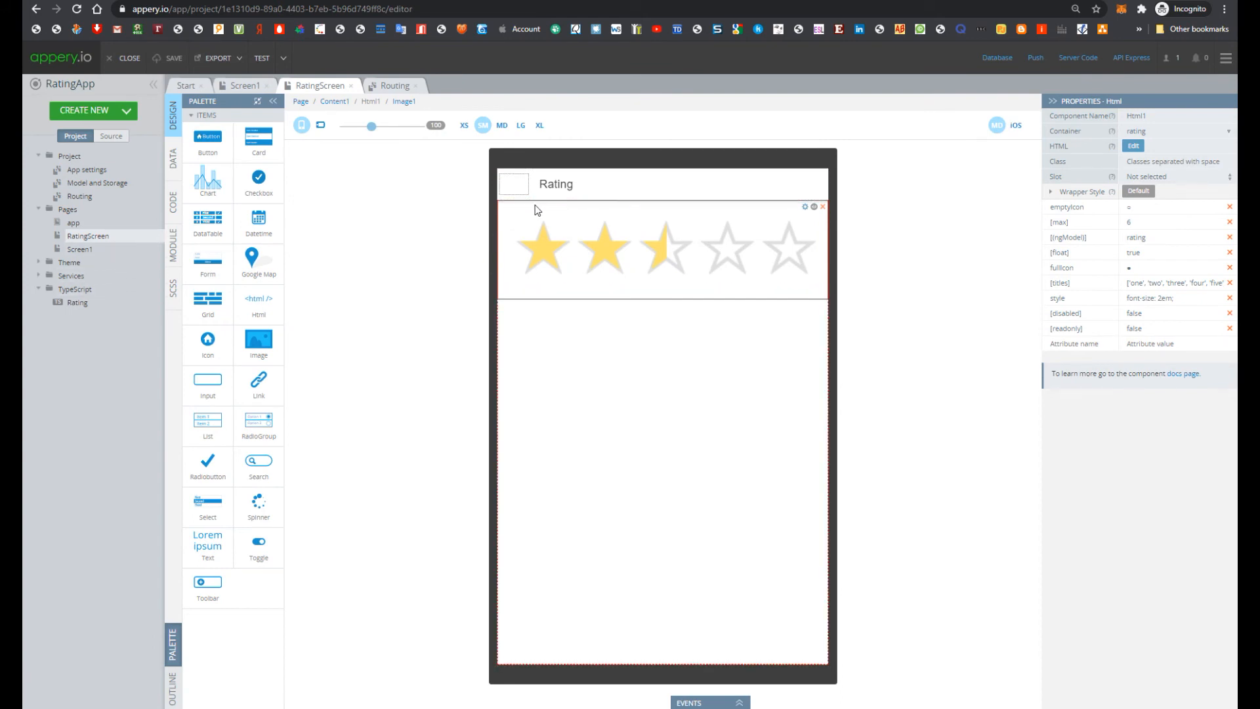
pyautogui.click(823, 207)
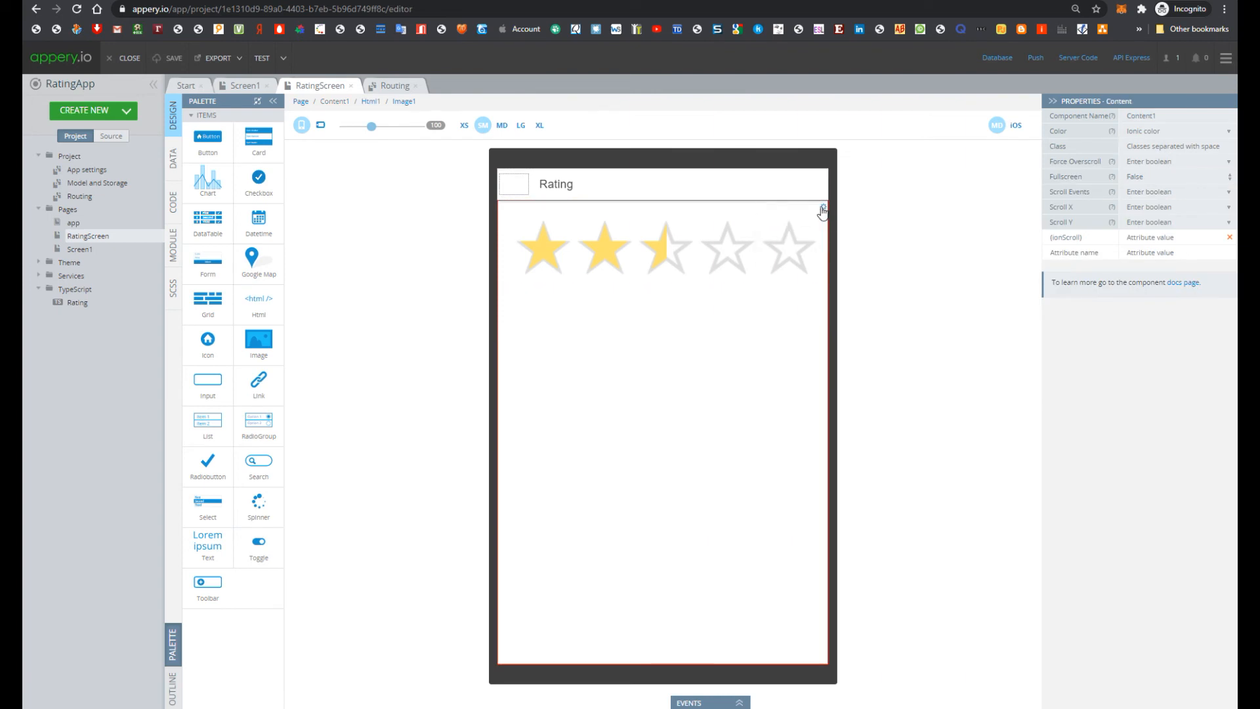
pyautogui.click(672, 222)
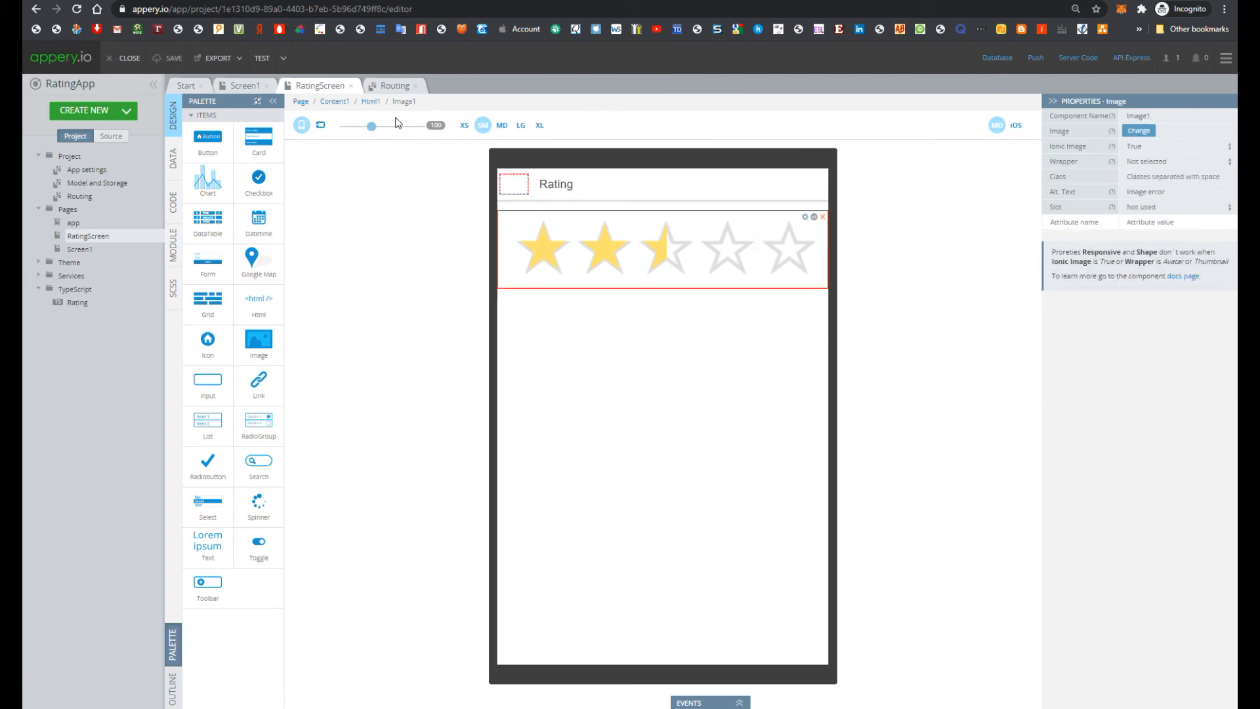
pyautogui.click(370, 101)
pyautogui.click(805, 207)
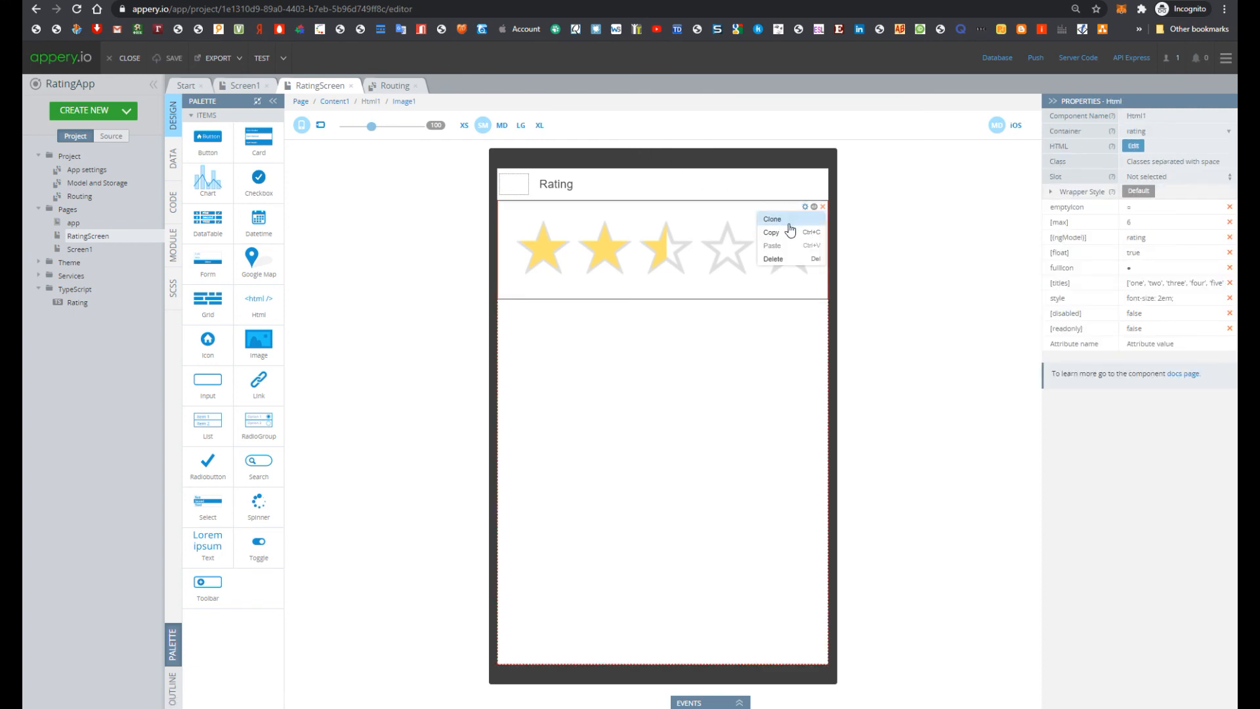
pyautogui.click(771, 233)
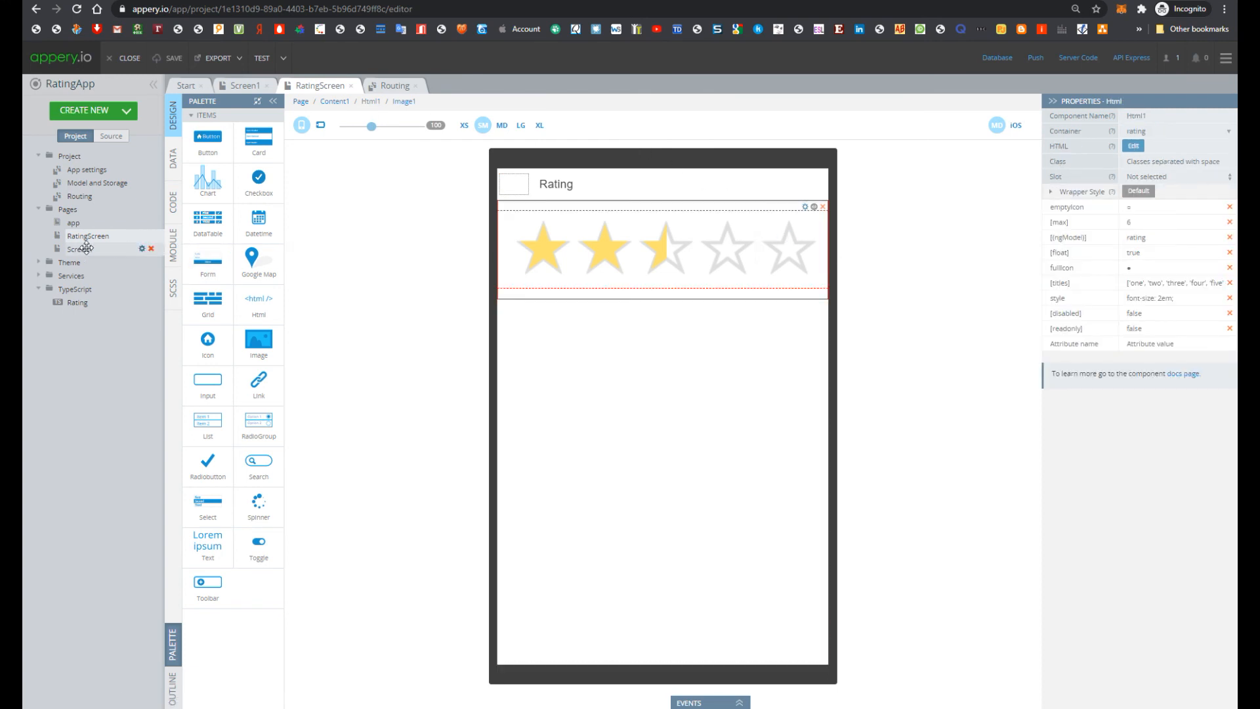
pyautogui.click(79, 249)
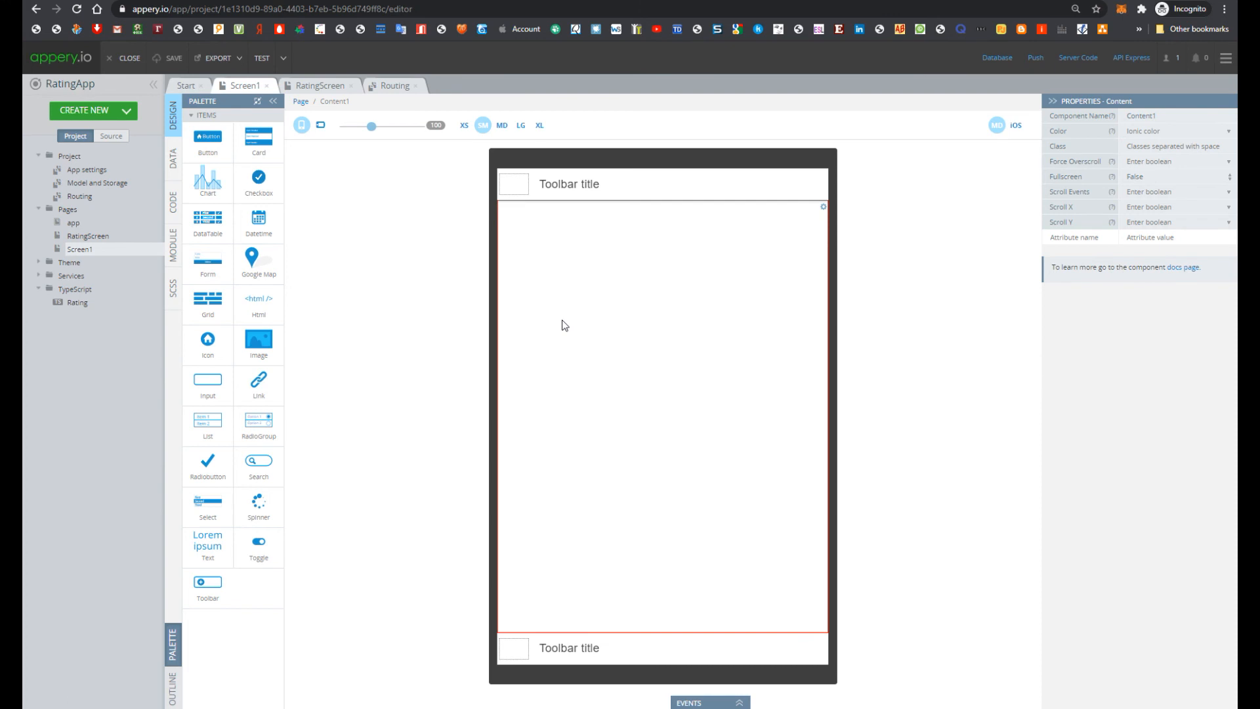
pyautogui.hotkey('ctrl', 'v')
pyautogui.click(791, 292)
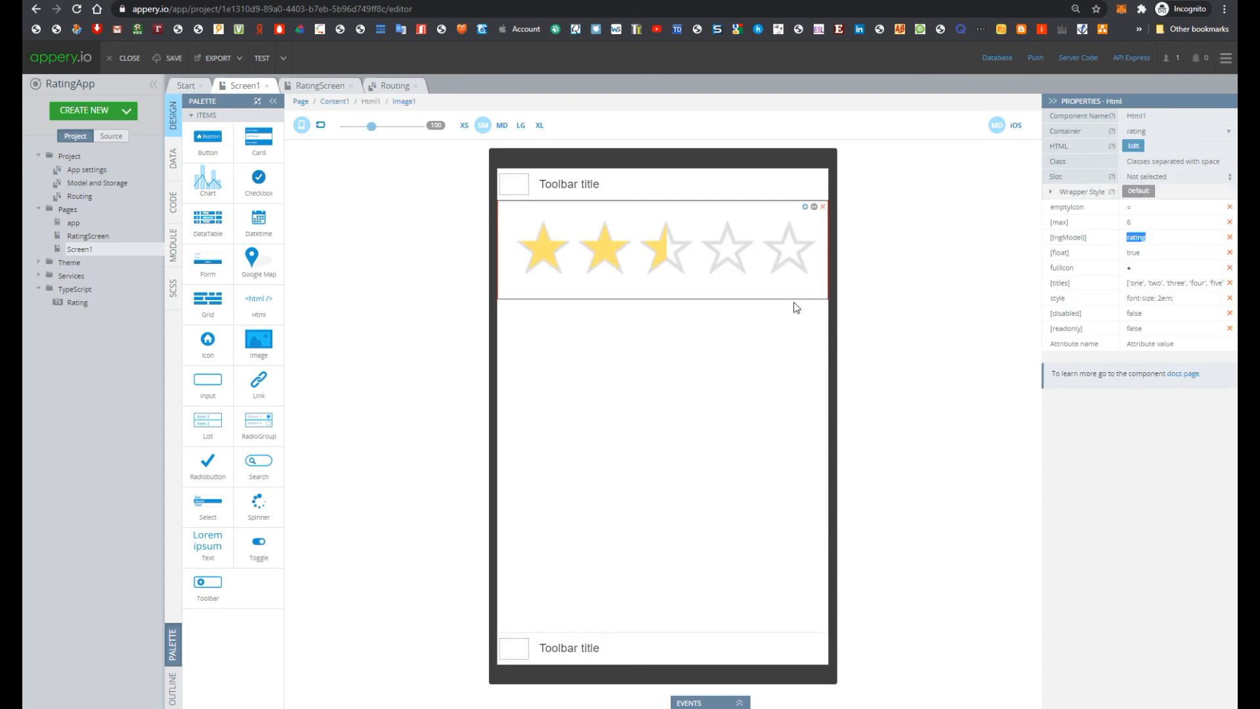
# Step: Add a Number variable named rating to Screen1's code, matching the component's ngModel binding
pyautogui.doubleClick(1172, 241)
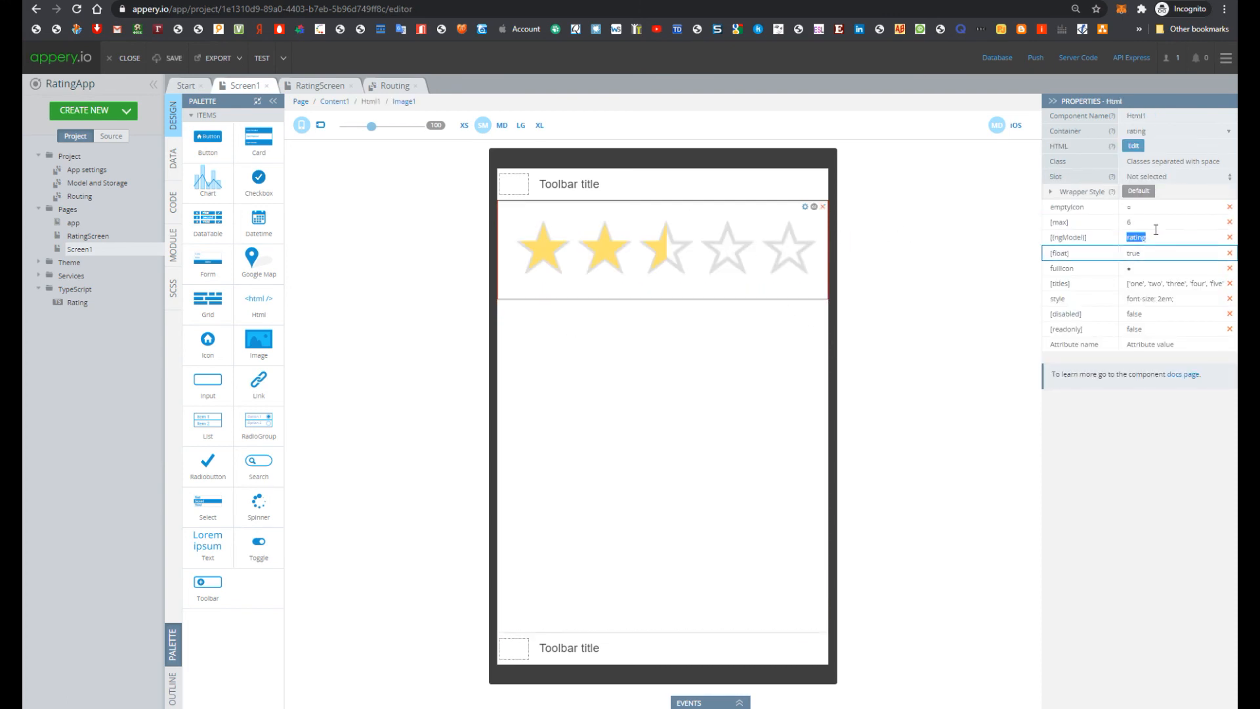
pyautogui.click(173, 203)
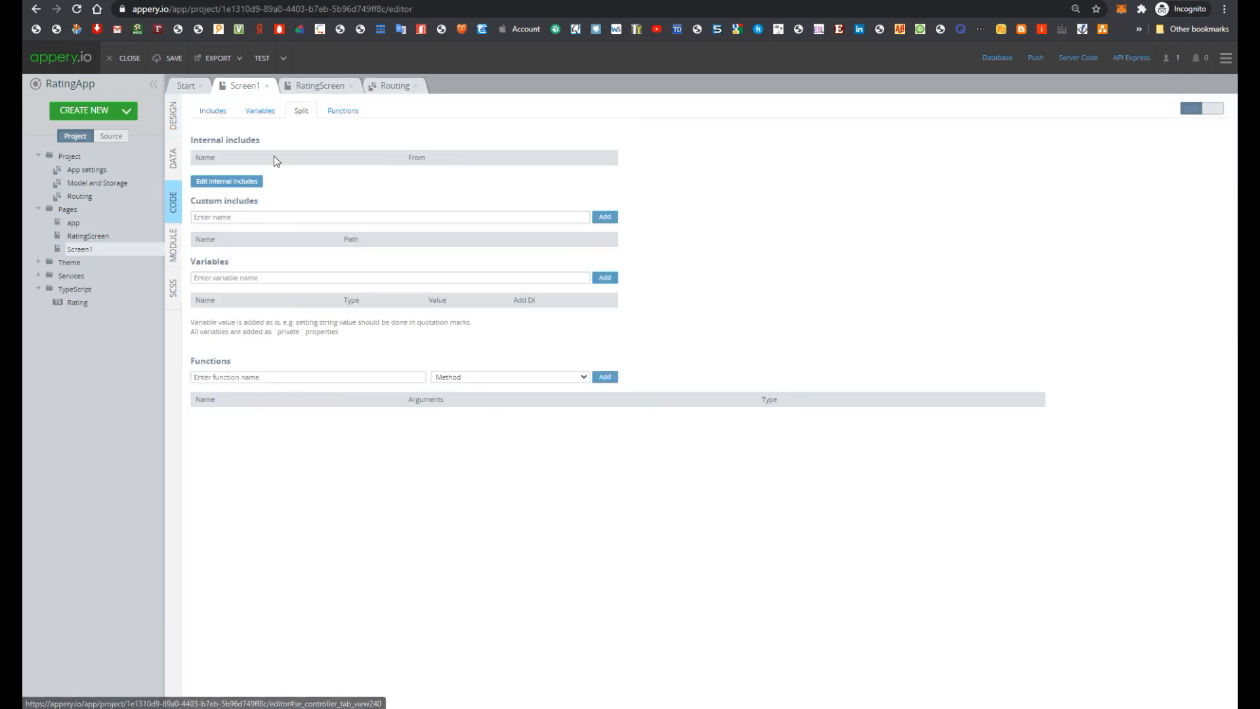
pyautogui.click(263, 111)
pyautogui.click(247, 142)
pyautogui.write('rating')
pyautogui.click(605, 142)
pyautogui.click(390, 184)
pyautogui.click(374, 206)
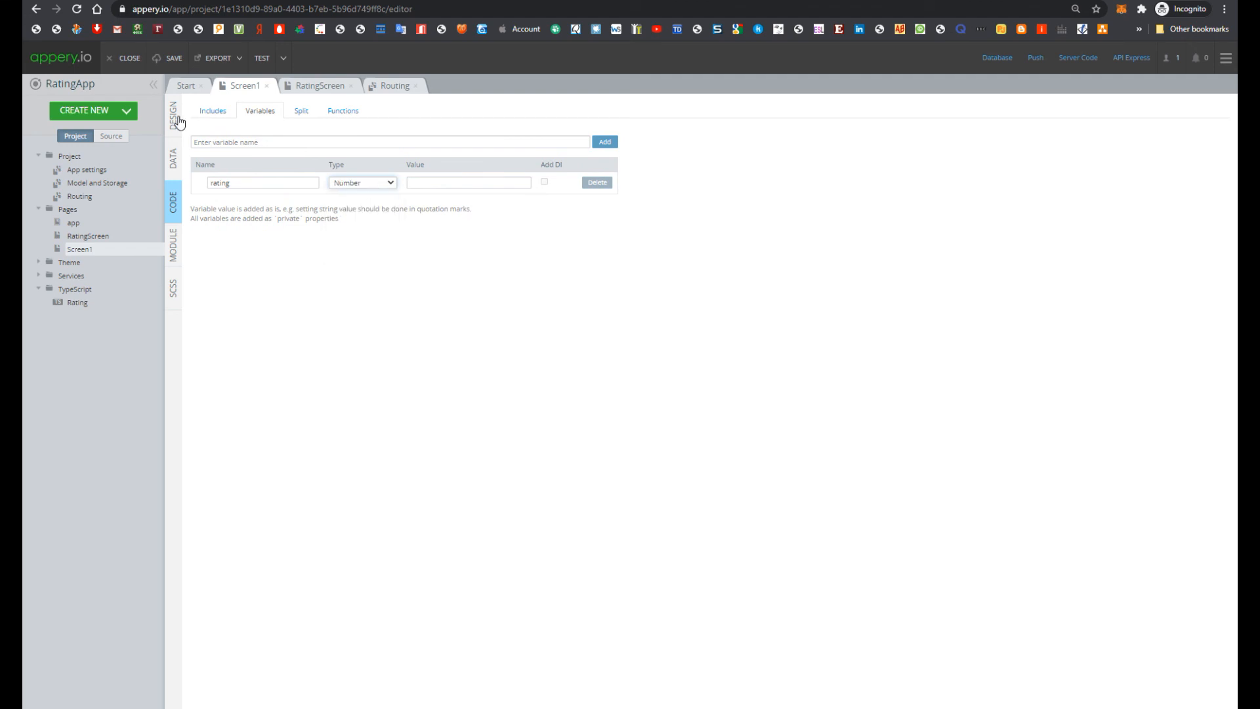
# Step: Make Screen1 the default route and save the project
pyautogui.click(98, 196)
pyautogui.click(594, 163)
pyautogui.click(173, 58)
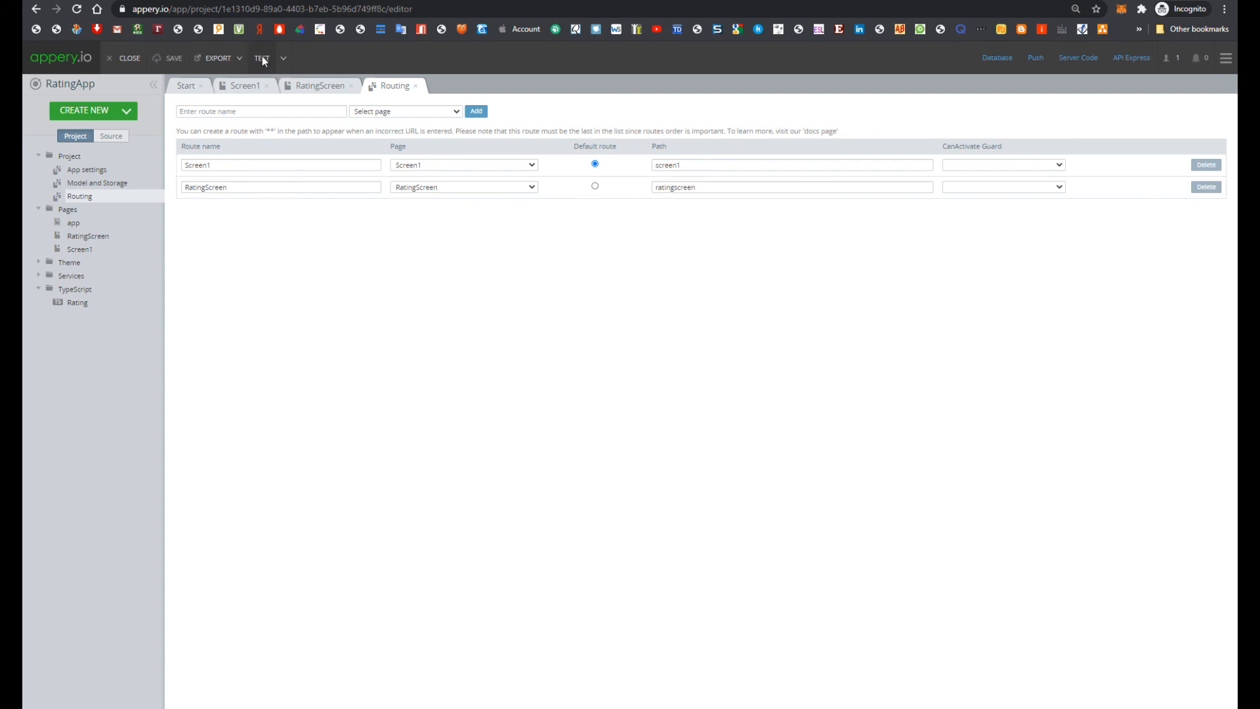
# Step: Preview the app and try giving a three-circle rating on Screen1
pyautogui.click(269, 58)
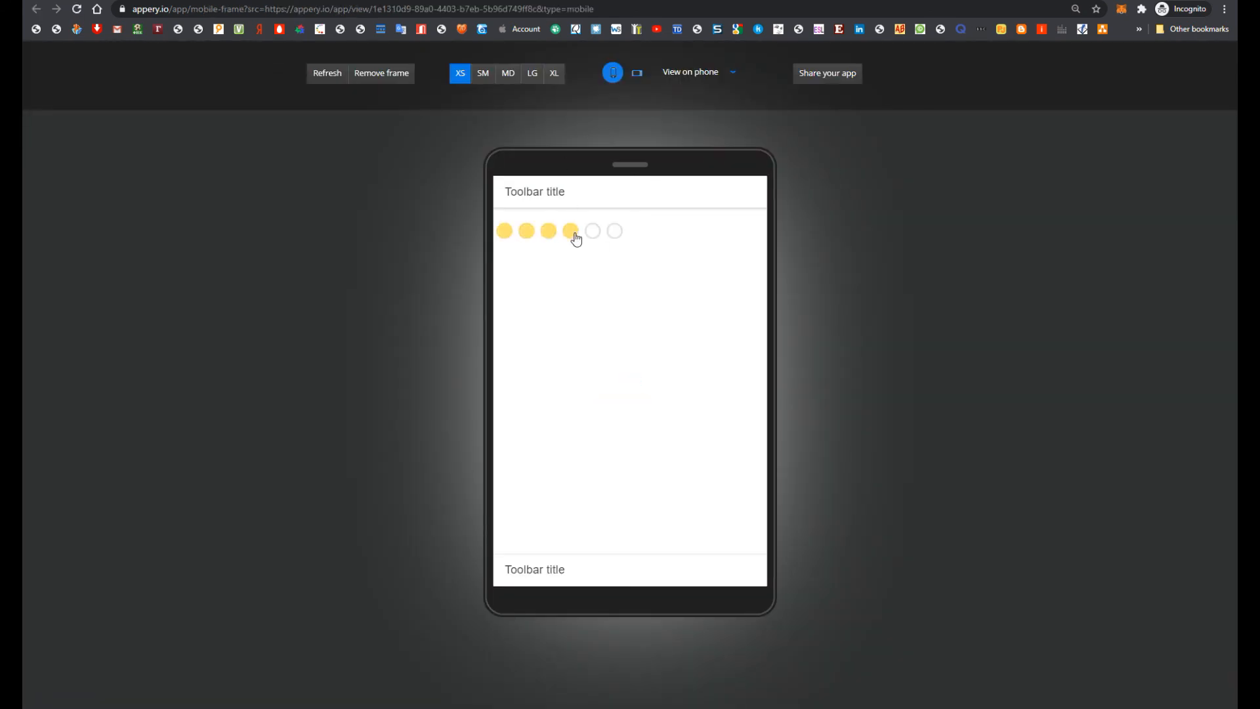
pyautogui.click(548, 231)
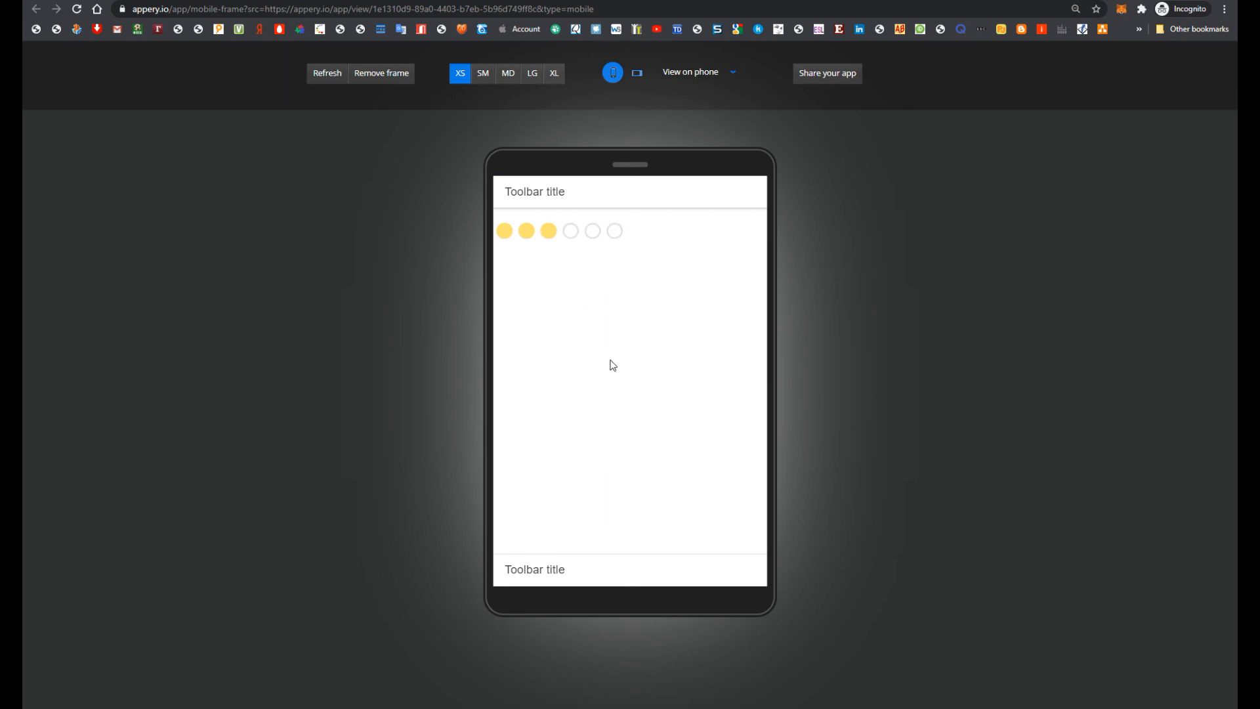